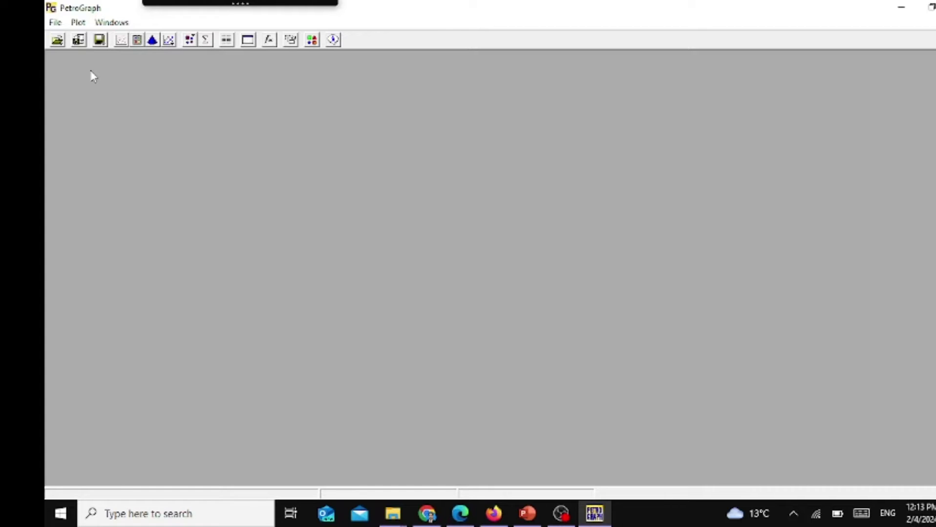
left_click(55, 24)
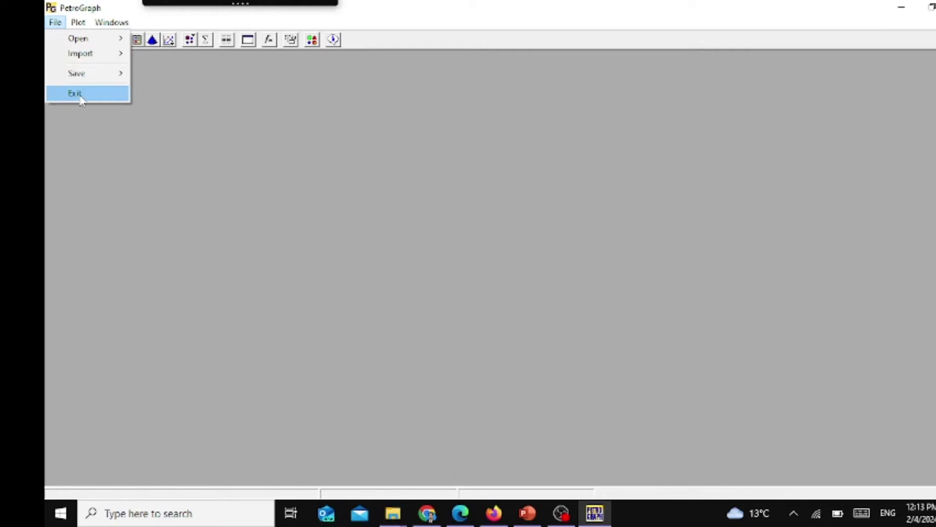
left_click(94, 122)
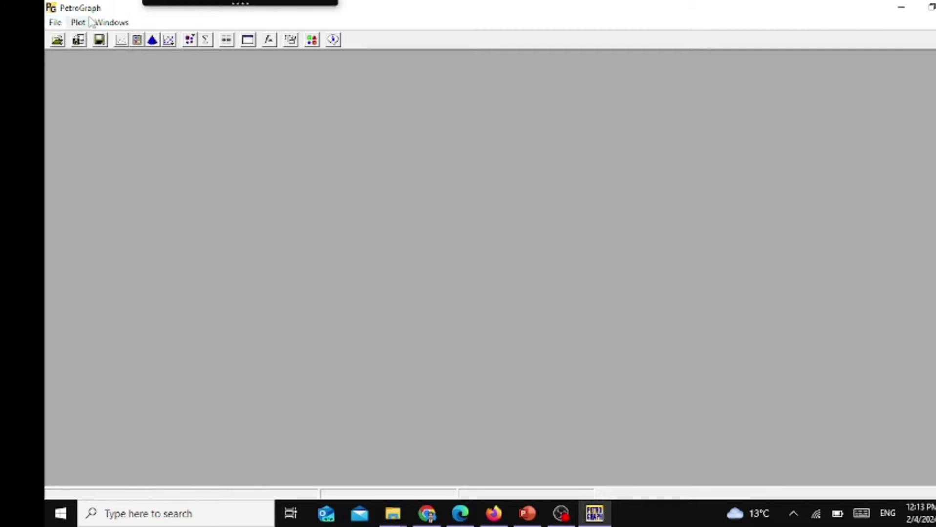
left_click(79, 22)
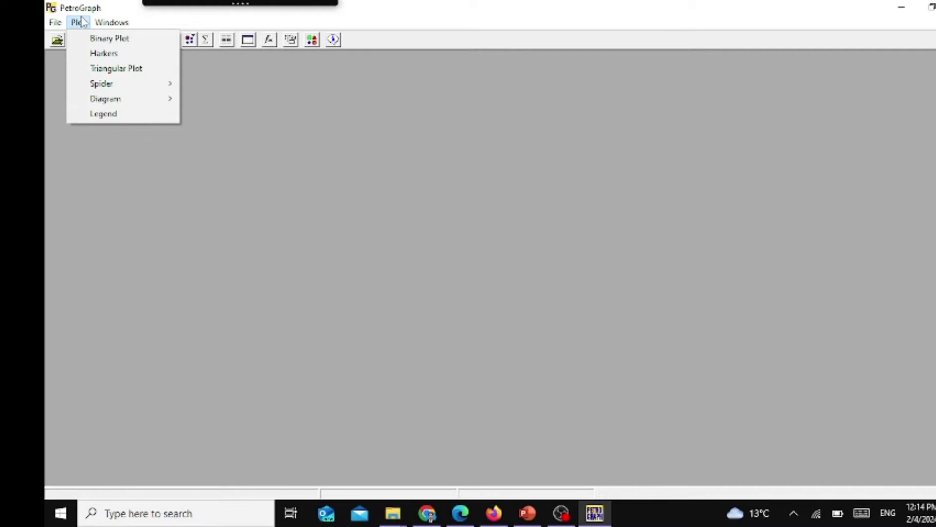
mouse_move(103, 23)
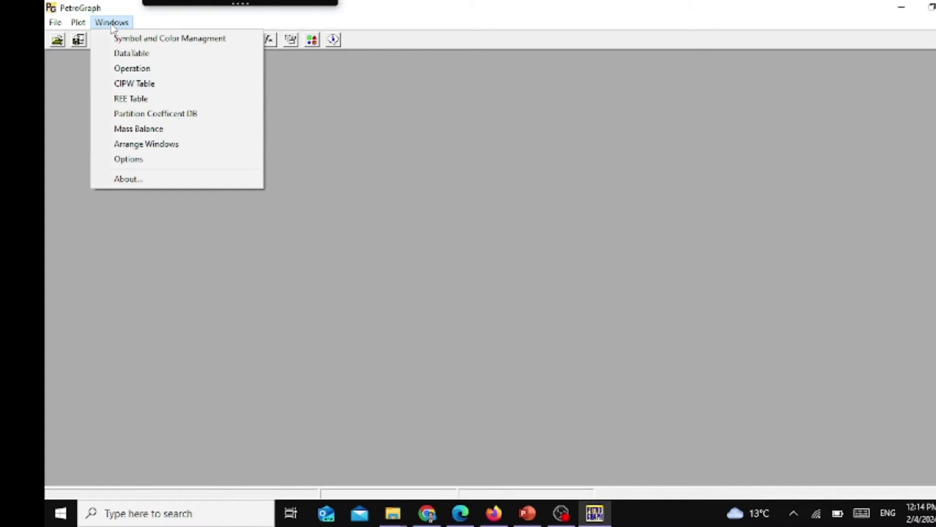
left_click(74, 85)
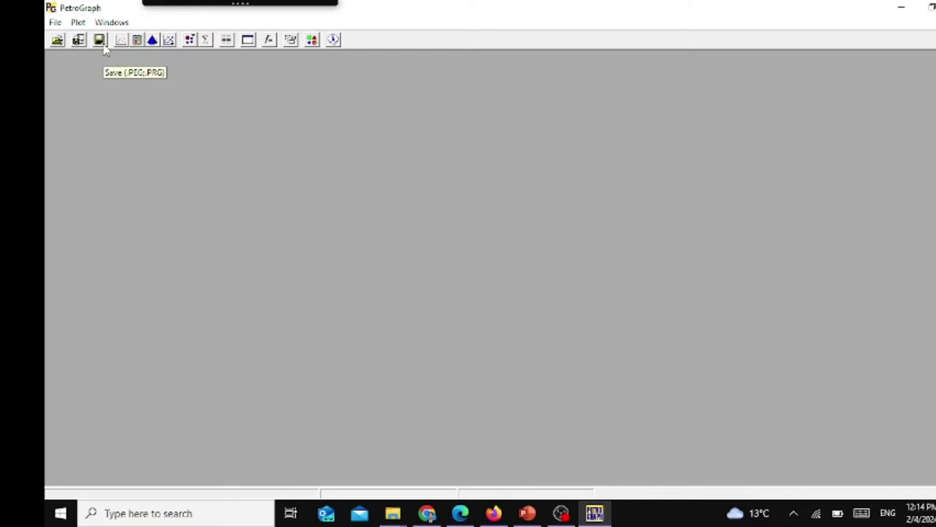
left_click(122, 45)
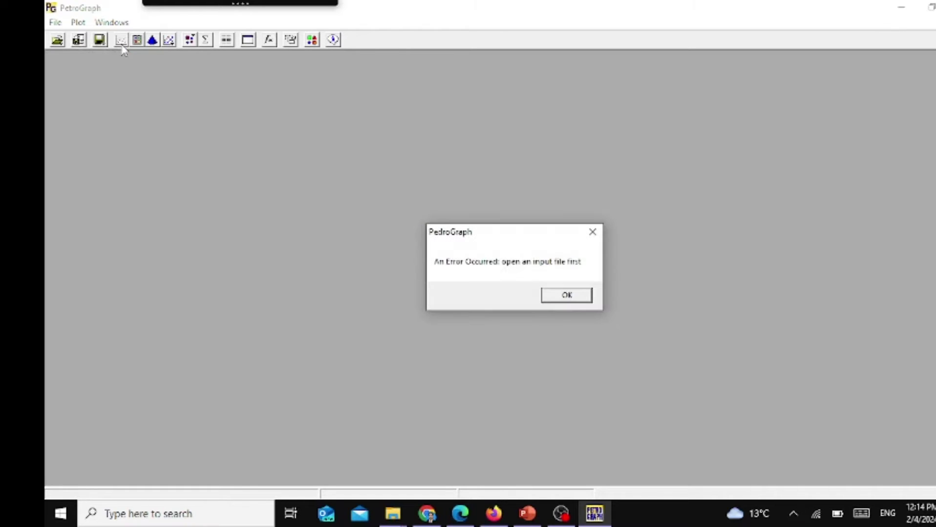
left_click(593, 233)
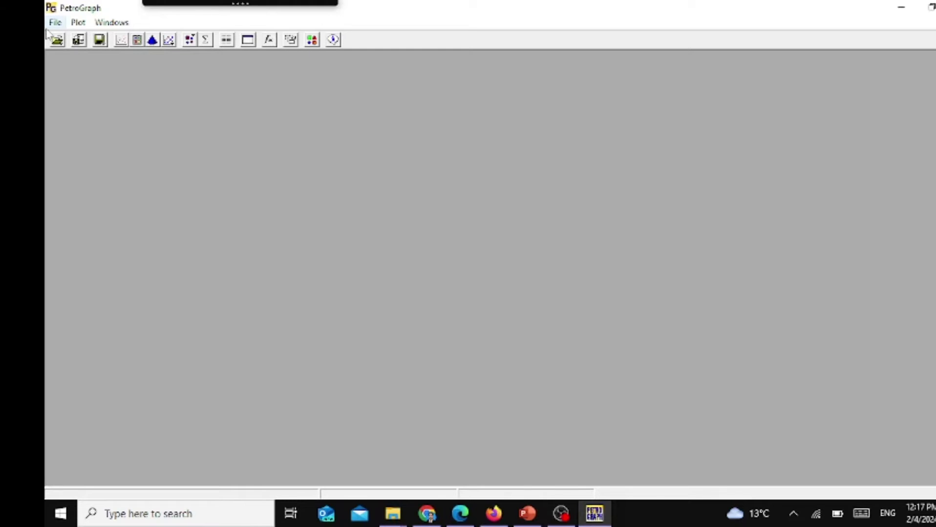
- Open the PEG data file Copy of MODIFIED from the GEO CHAMISTRY folder on the Desktop
left_click(48, 29)
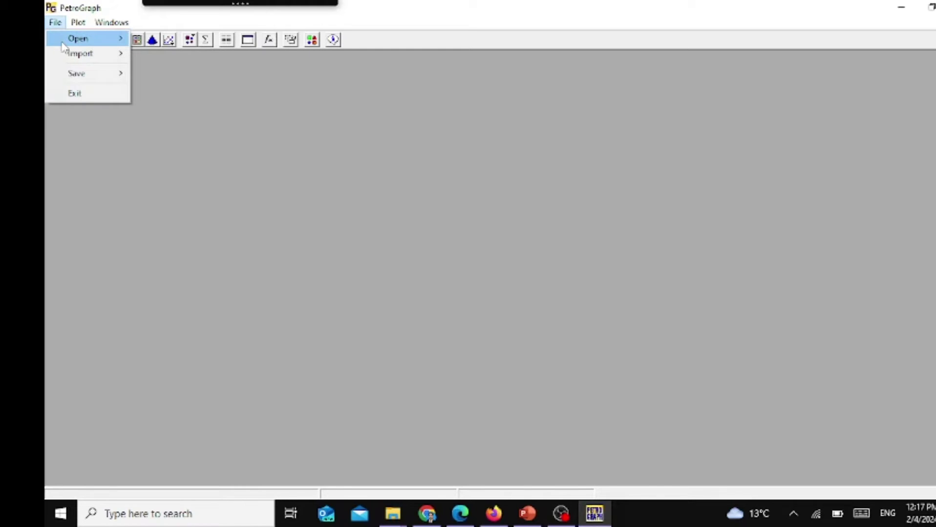
mouse_move(79, 38)
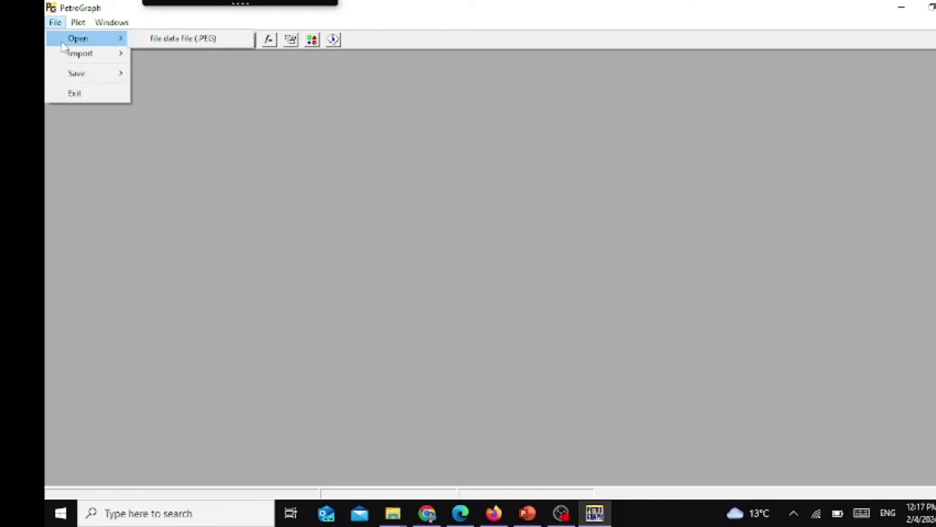
left_click(166, 41)
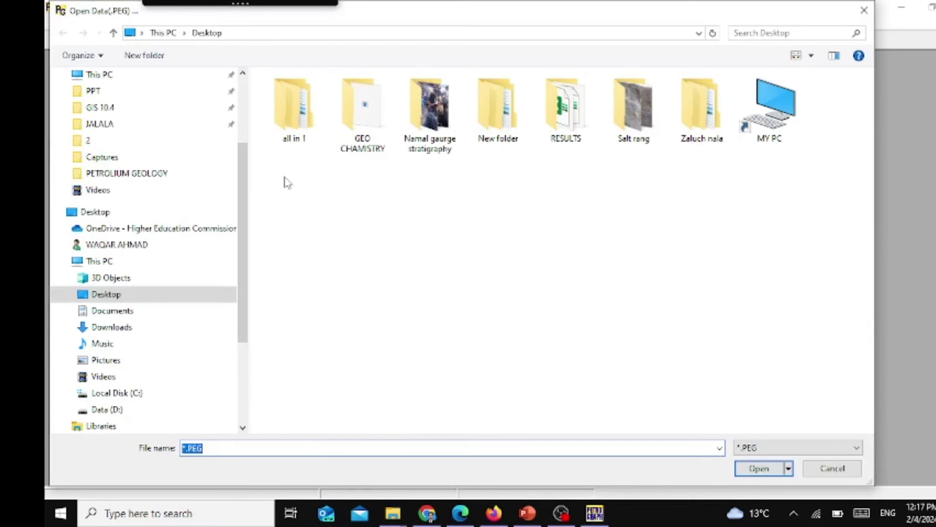
double_click(360, 128)
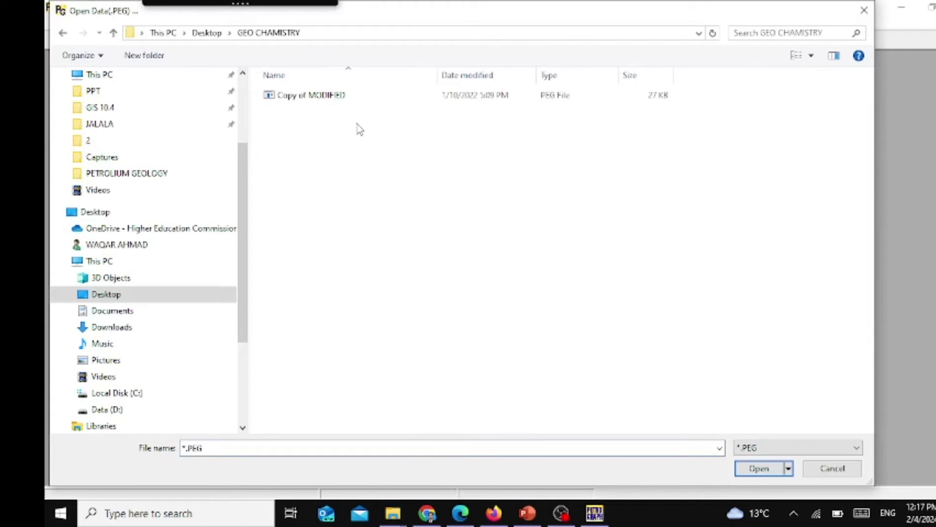
left_click(332, 96)
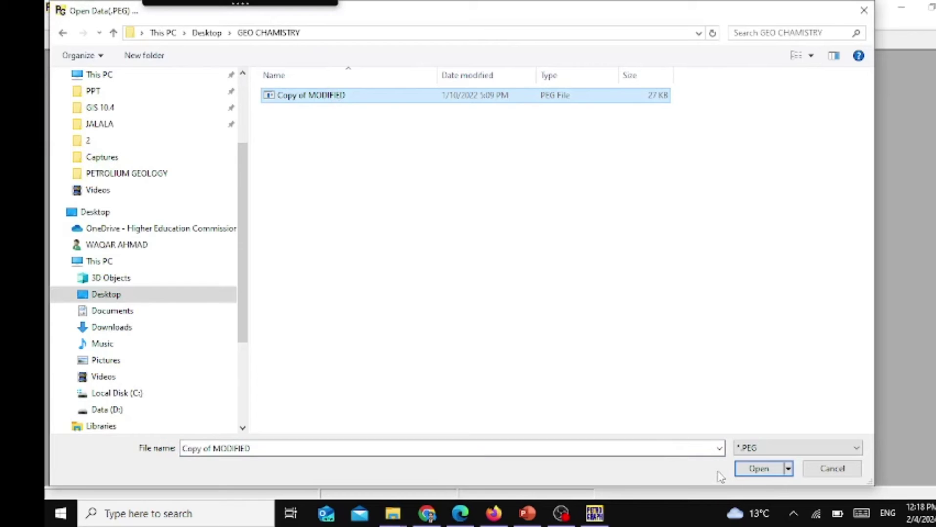
left_click(758, 470)
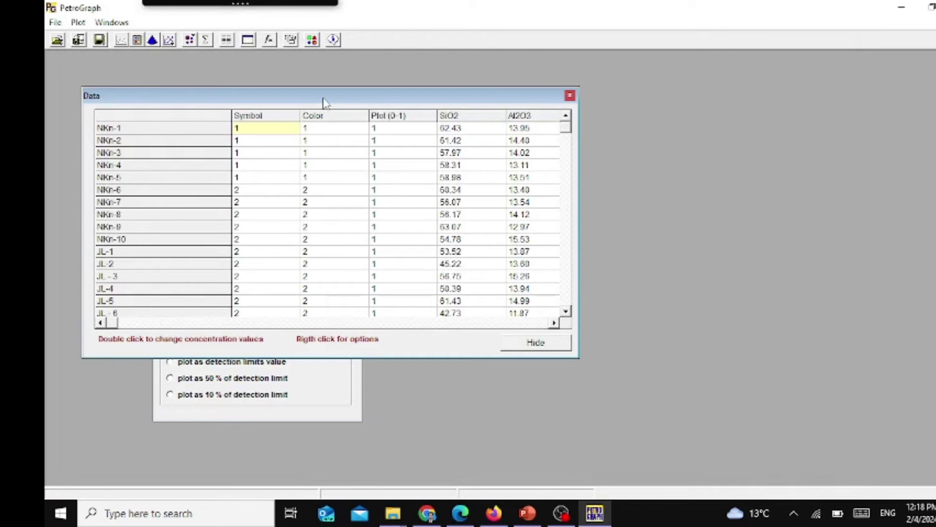
- Move the Data window aside, dismiss the Options dialog without changes, and bring the Data window back towards the middle of the workspace
left_click_drag(324, 103, 528, 113)
left_click_drag(390, 109, 486, 103)
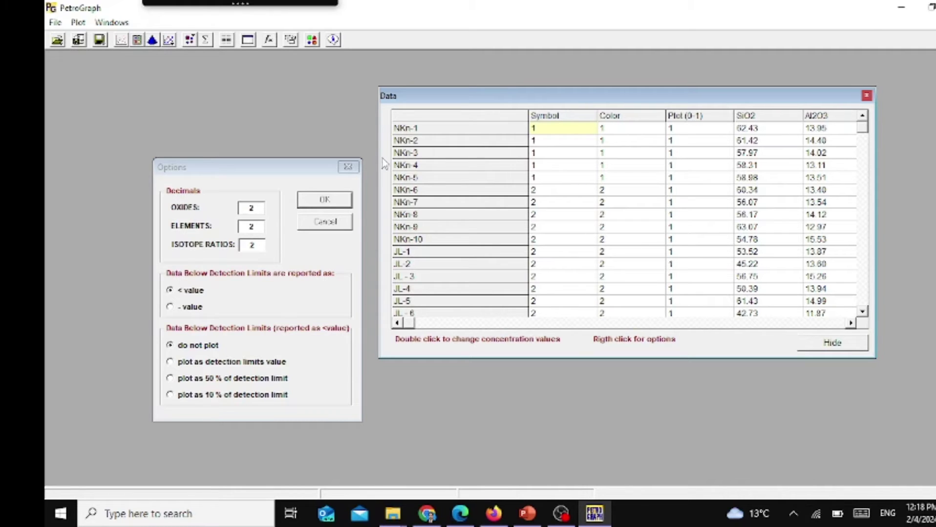
left_click(347, 167)
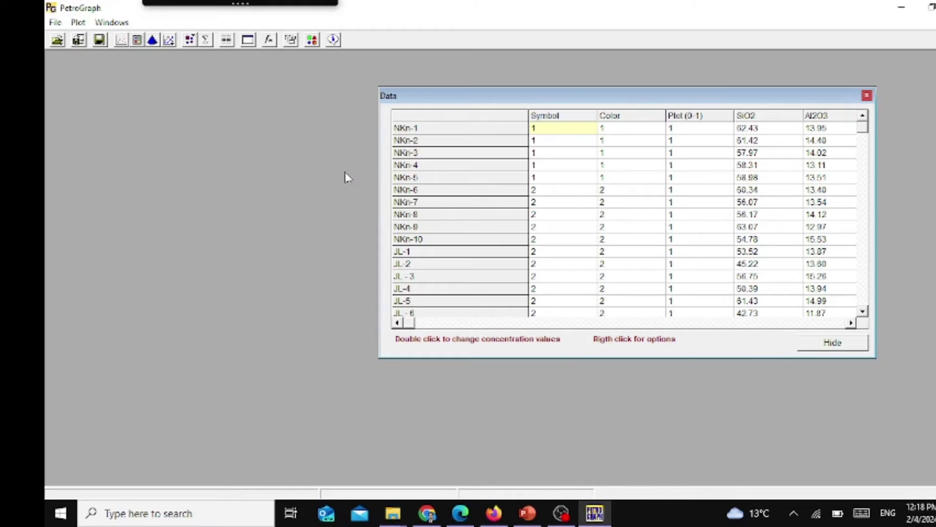
left_click_drag(483, 101, 321, 107)
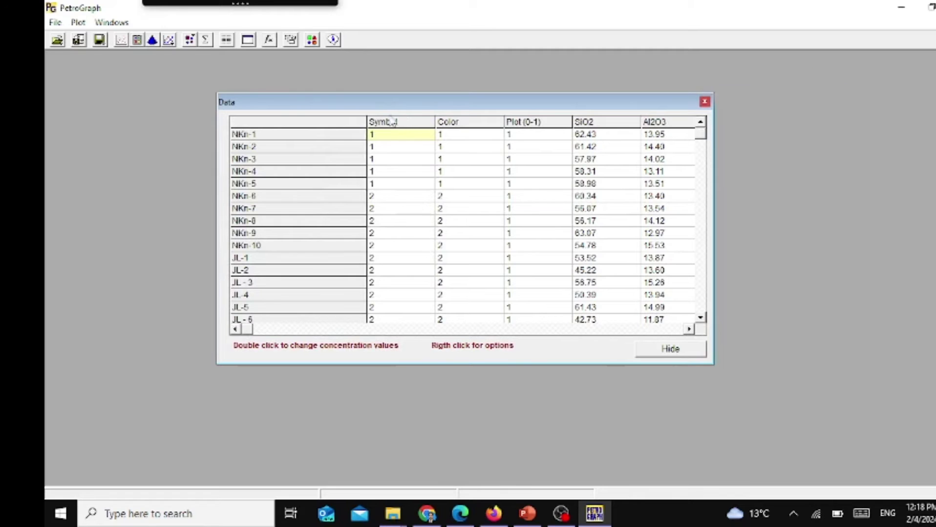
- Examine the sample rows and the oxide and trace-element columns of the Data table, and hide the table
scroll(703, 242, "down", 10)
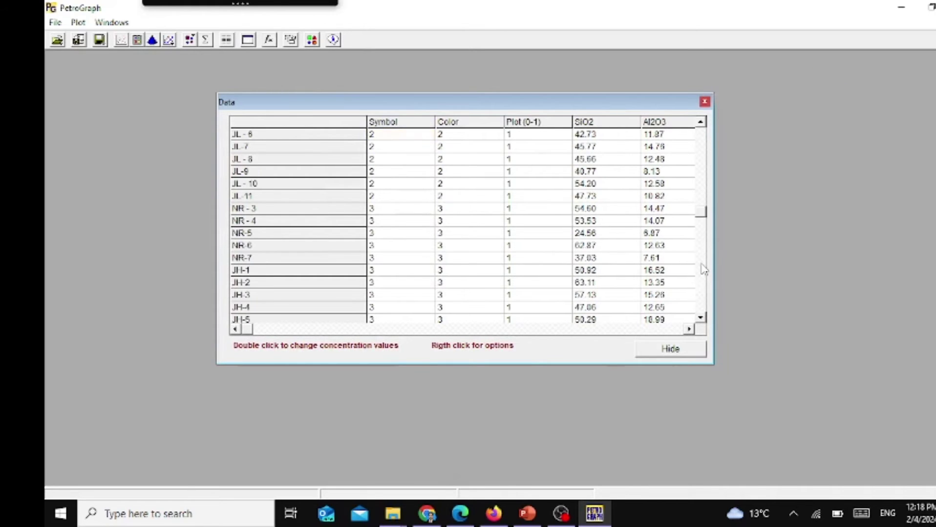
scroll(702, 224, "up", 10)
scroll(694, 137, "up", 1)
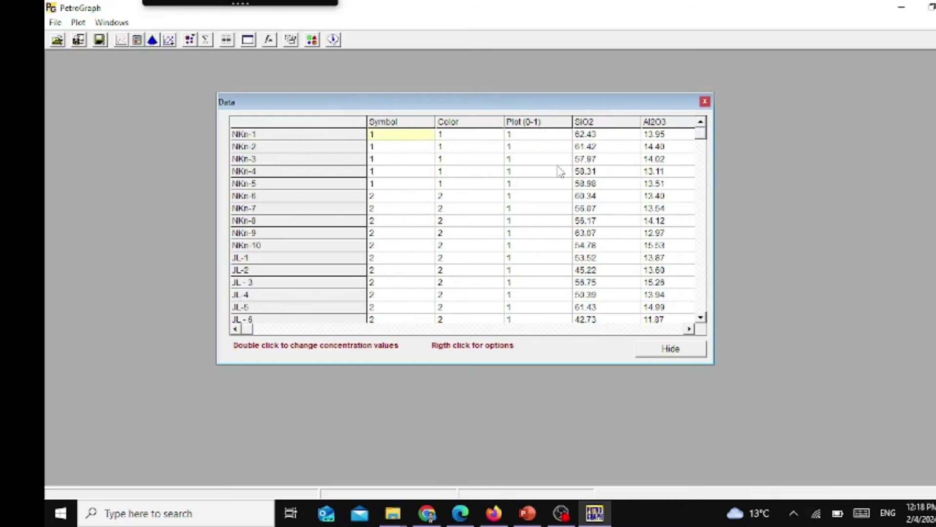
left_click(688, 330)
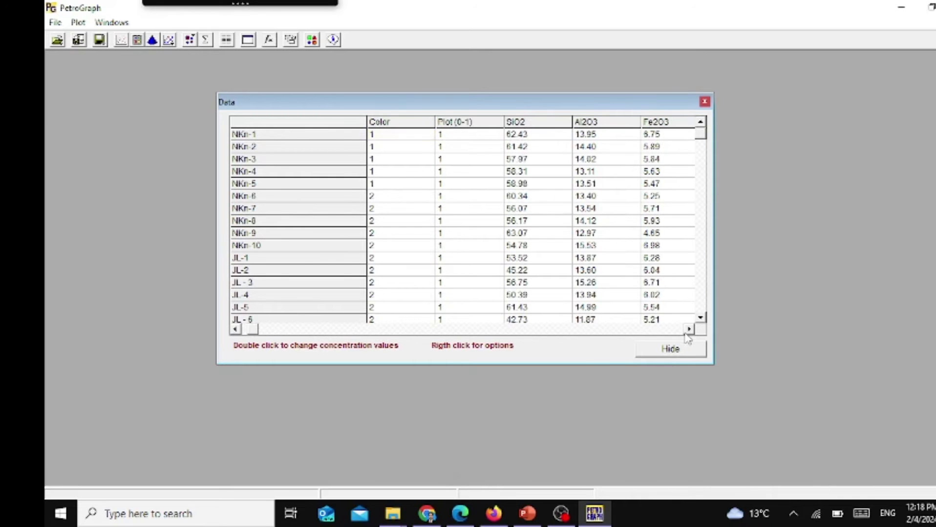
left_click(688, 330)
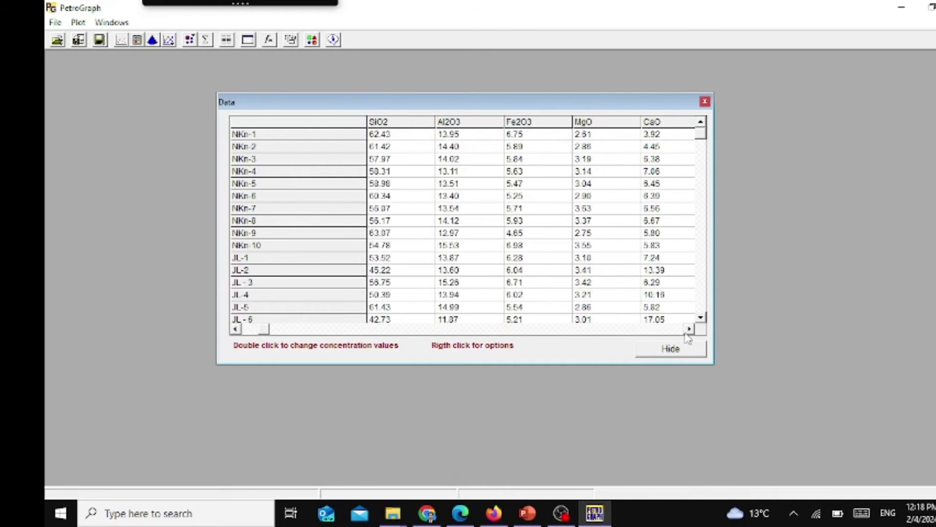
left_click(688, 331)
left_click(688, 330)
left_click(687, 331)
left_click(688, 330)
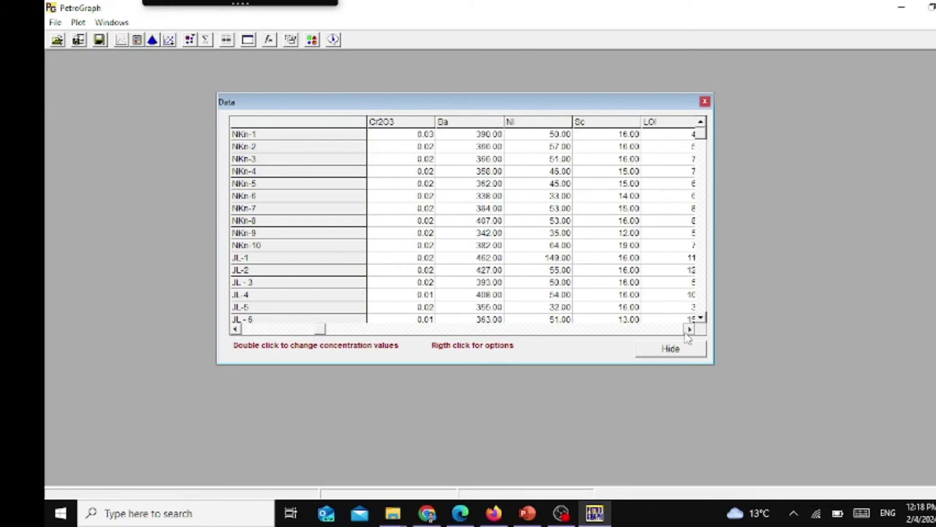
left_click(688, 330)
left_click(688, 330)
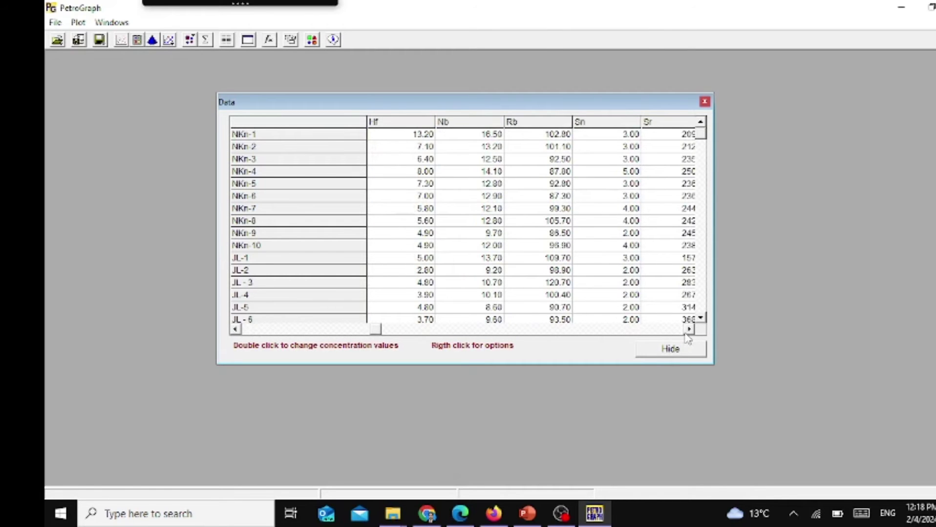
left_click(681, 349)
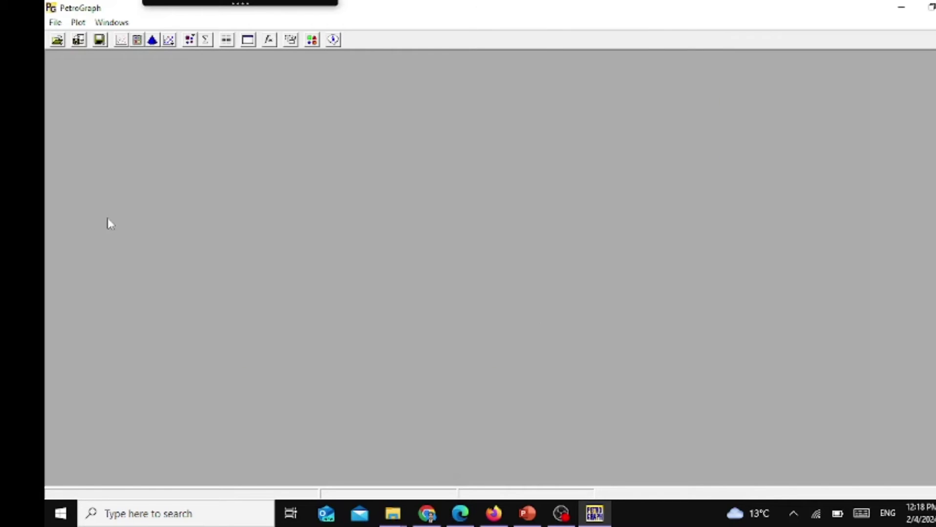
- Create a binary plot of SiO2 on X against Al2O3 on Y with linear scales, and move the plot fully into view
left_click(121, 40)
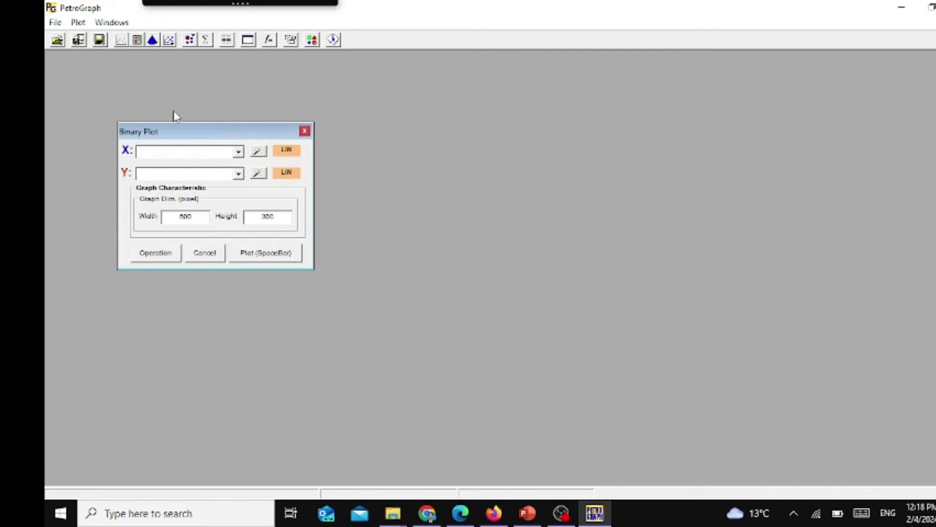
left_click_drag(179, 130, 273, 124)
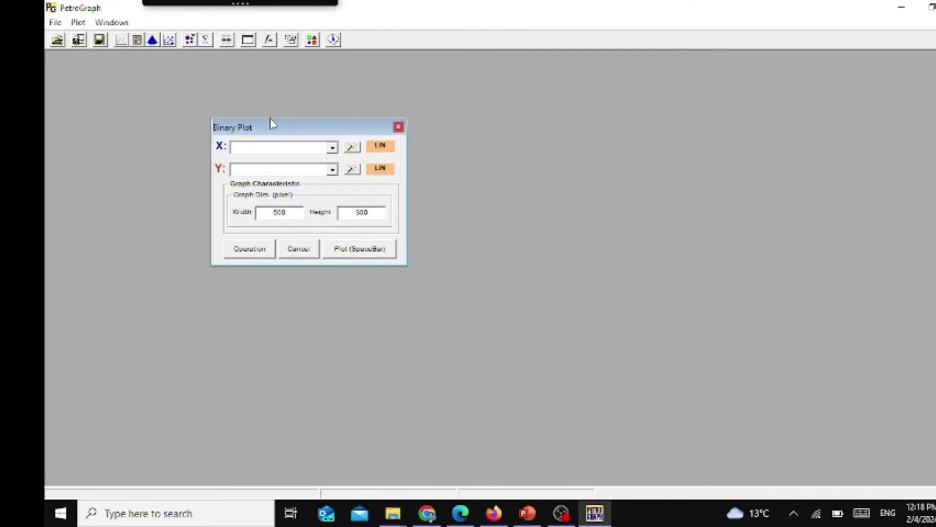
left_click(333, 149)
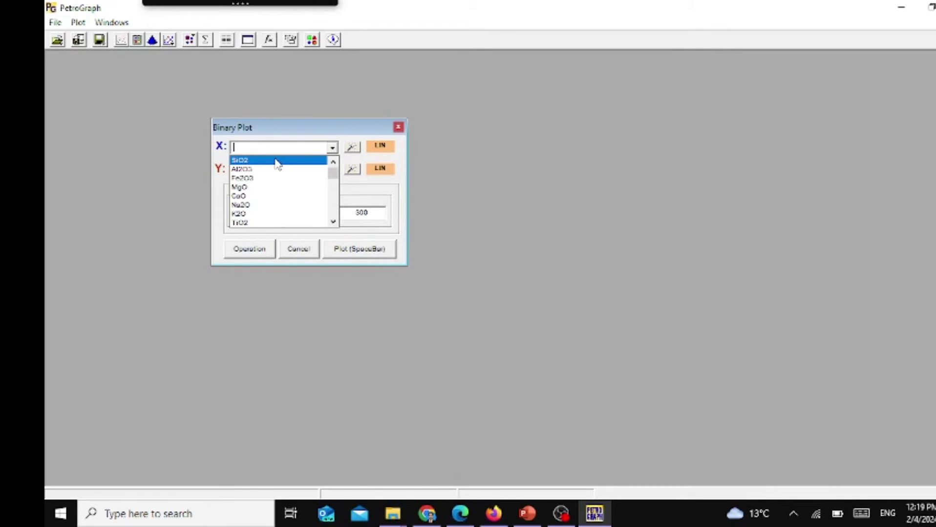
left_click(278, 161)
left_click(333, 170)
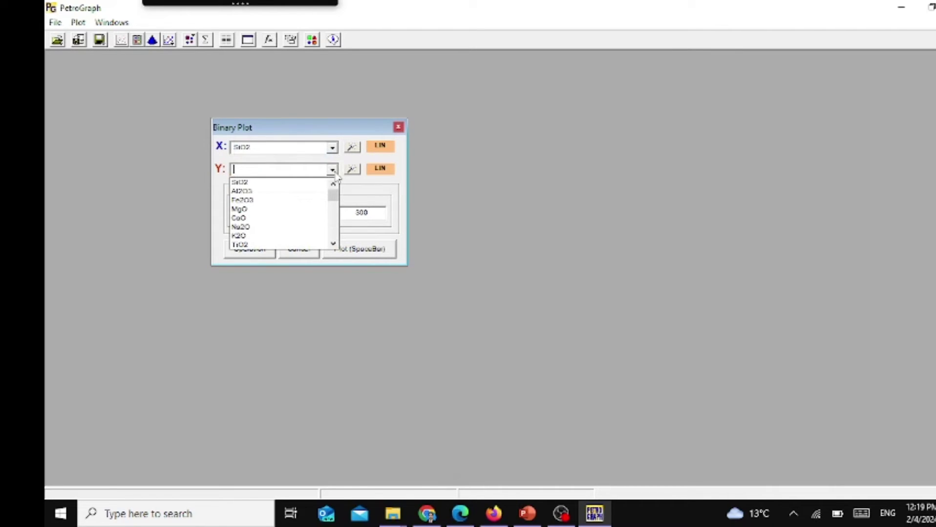
left_click(304, 194)
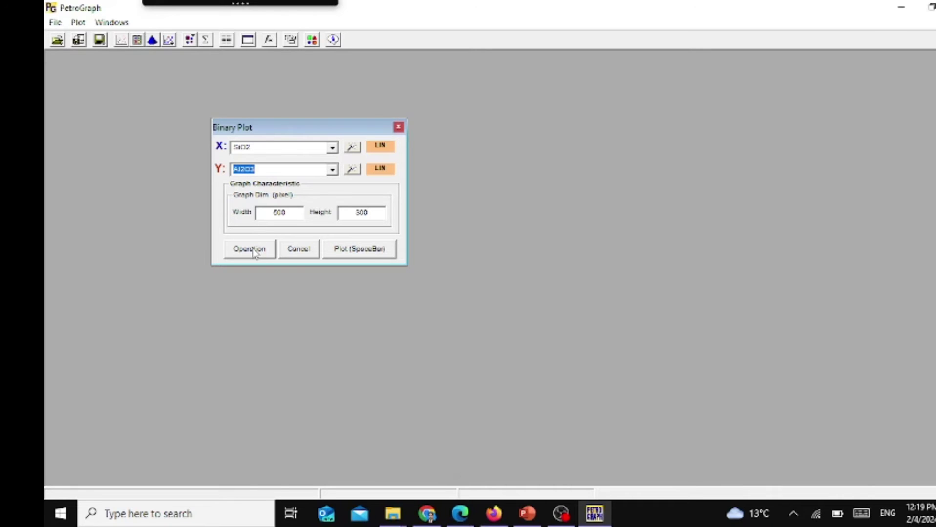
left_click(385, 153)
left_click(386, 153)
left_click(373, 258)
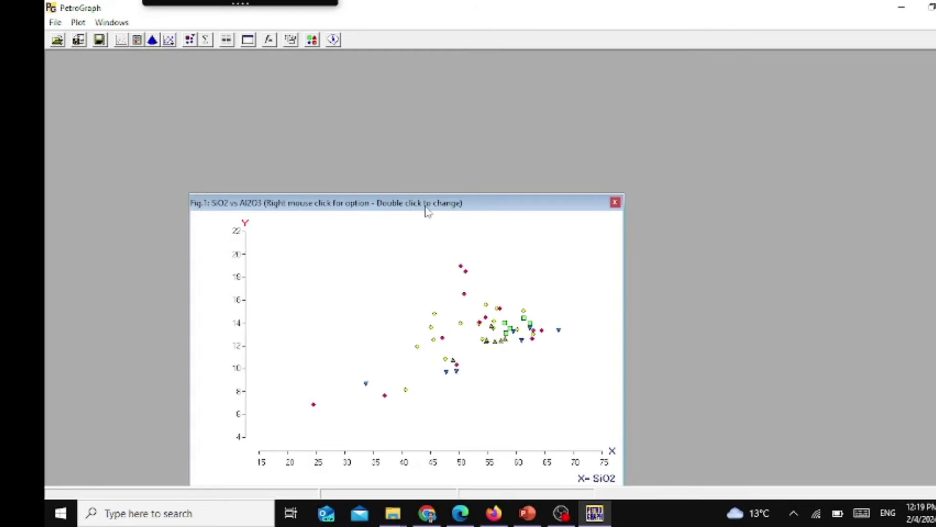
left_click_drag(424, 211, 420, 92)
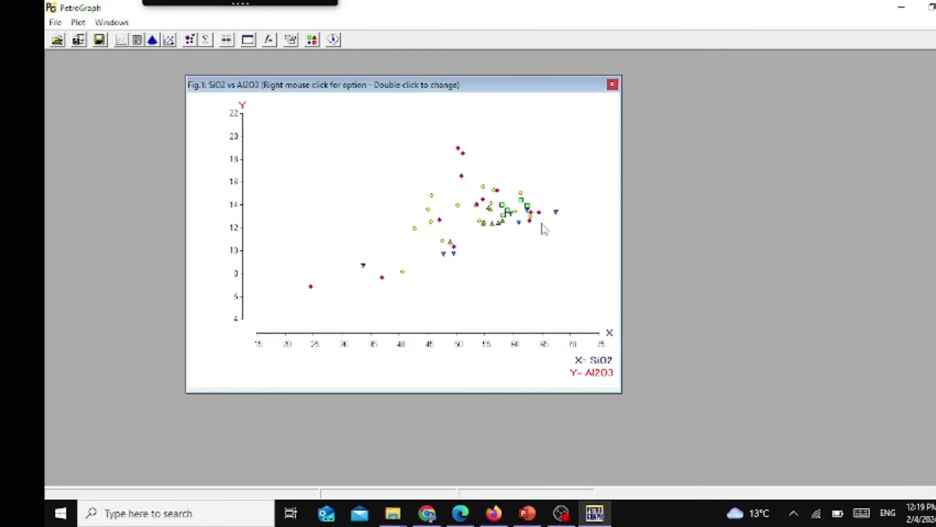
- Identify the sample at the yellow point near 61 SiO2 and 15 Al2O3, and look at the plot's axis settings
left_click(520, 193)
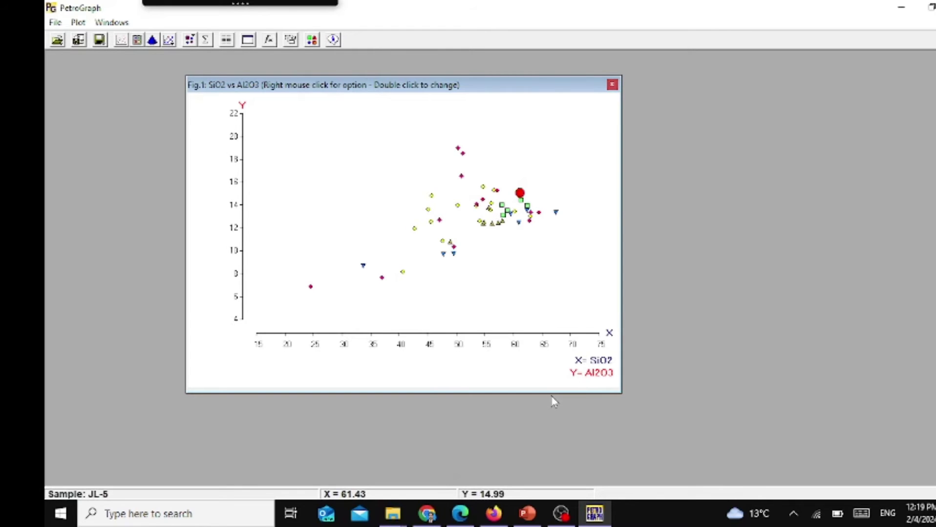
double_click(460, 289)
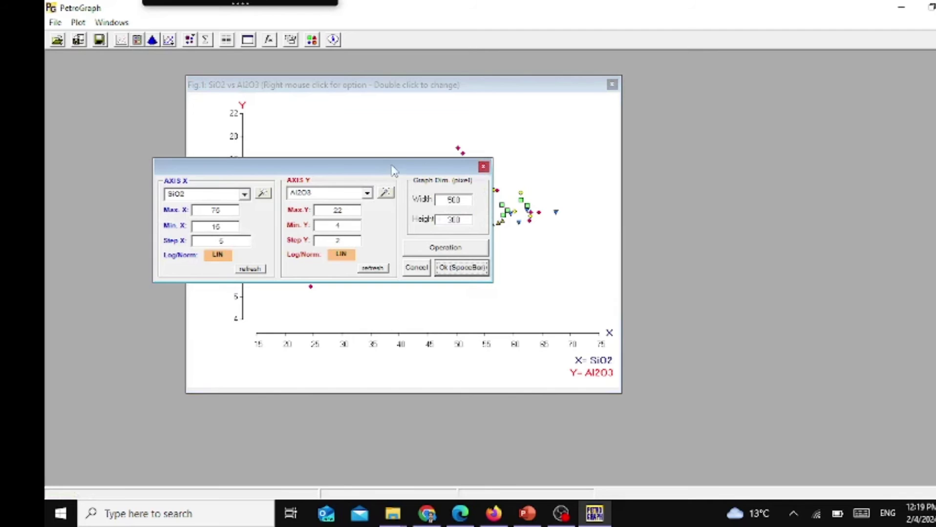
left_click(483, 167)
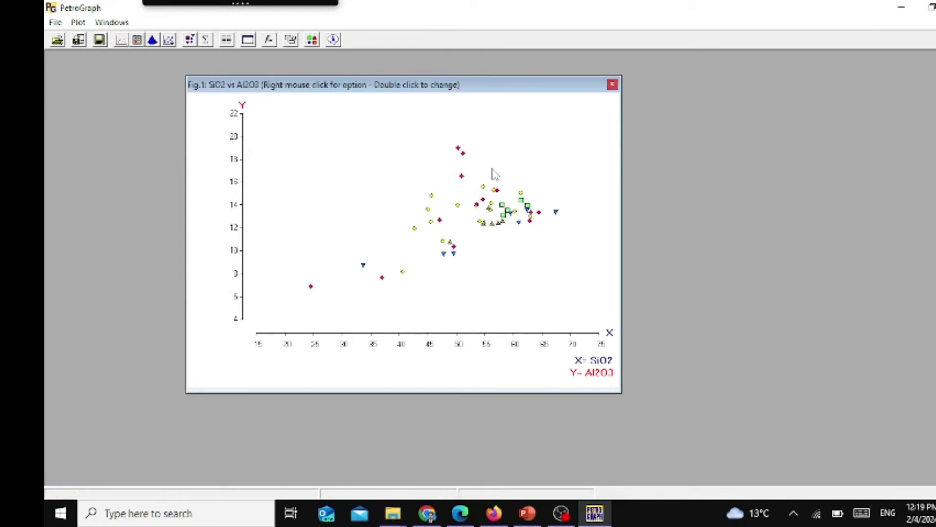
- Set the SiO2 axis maximum to 70 and the Al2O3 axis maximum to 20, and apply them to the plot
double_click(328, 192)
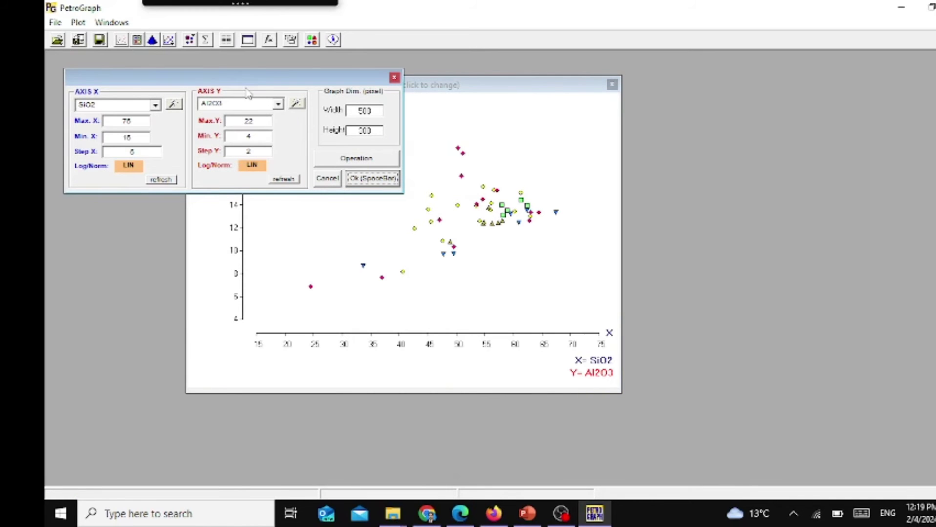
left_click_drag(235, 76, 646, 115)
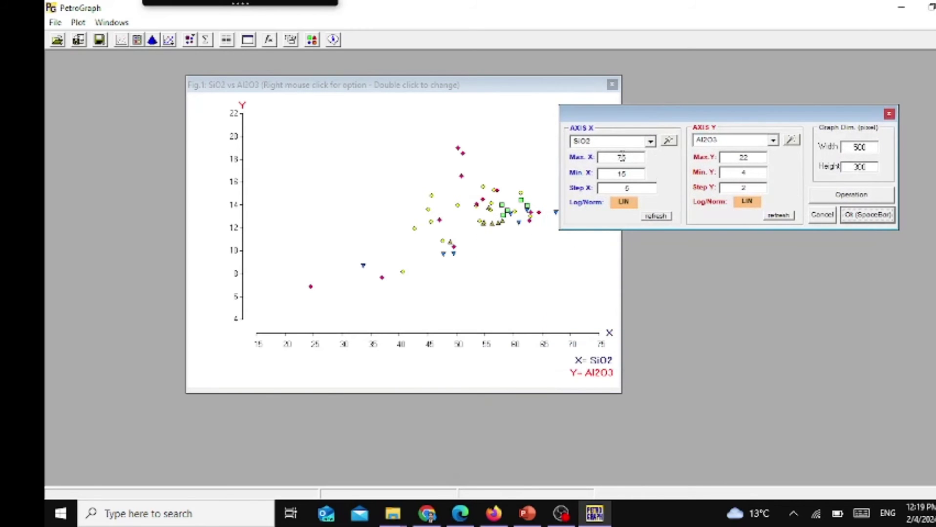
left_click_drag(621, 157, 625, 159)
type("0")
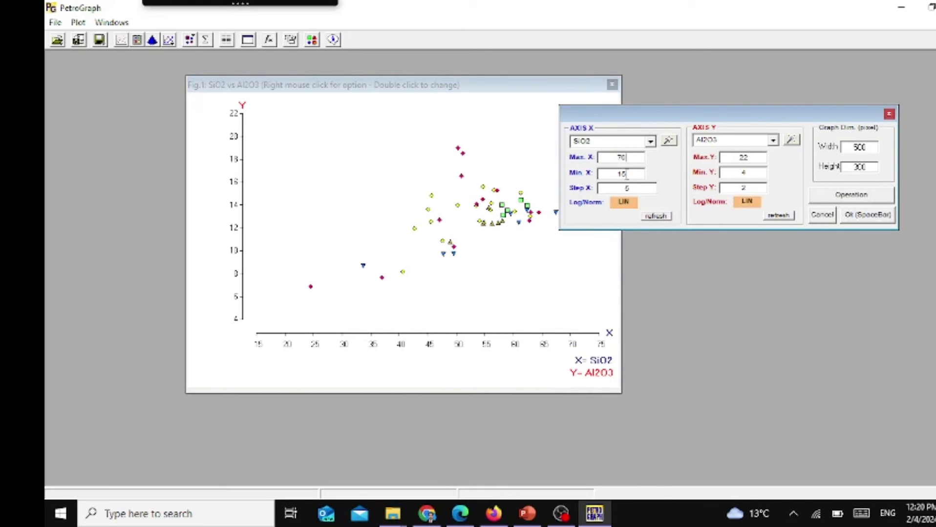
left_click_drag(742, 158, 747, 157)
type("0")
left_click(863, 219)
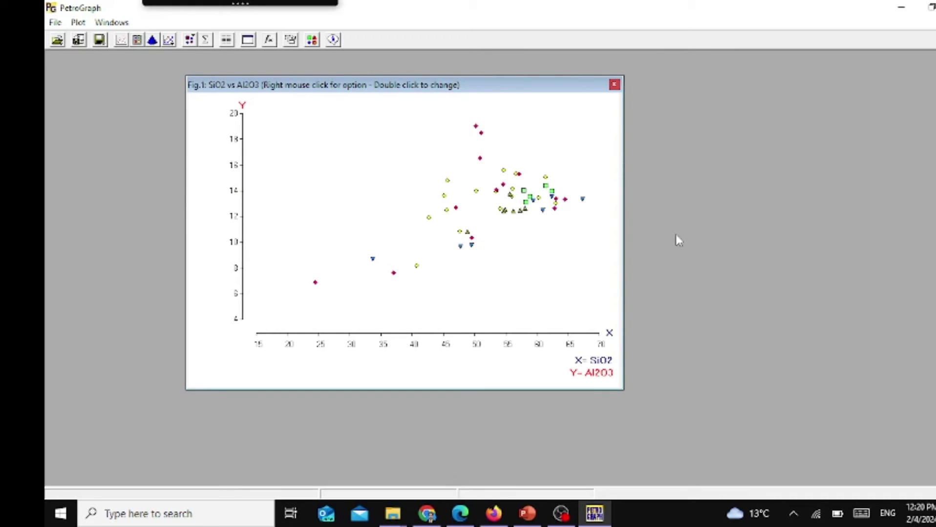
- Reopen the plot's axis settings and enter 5 as the step of the SiO2 axis
double_click(561, 278)
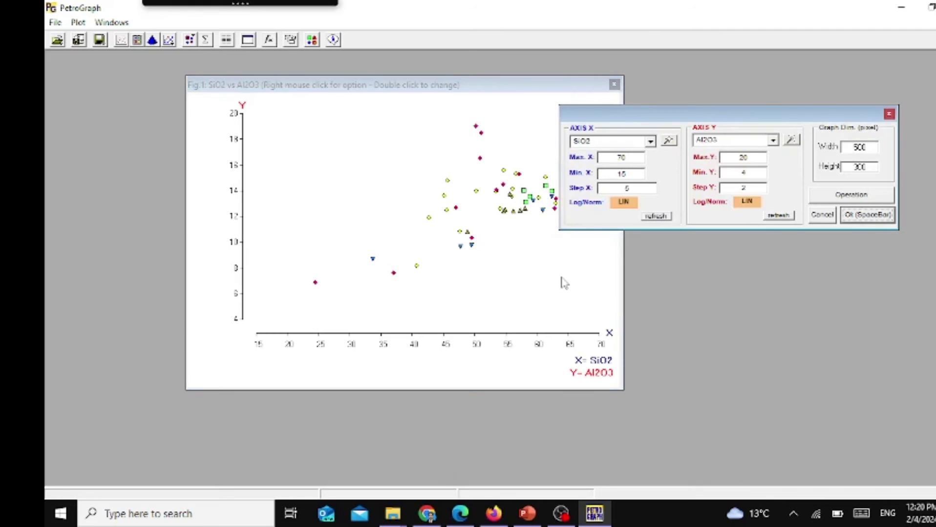
left_click_drag(673, 112, 651, 89)
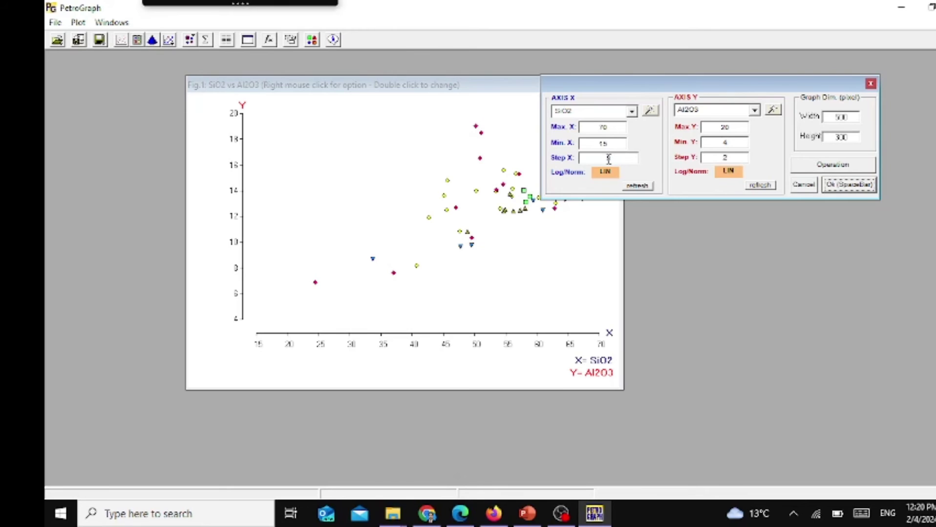
type("5")
- Examine the algebraic, geochemical, REE and filter choices in the Operation window, close it, and move the axis settings clear of the plotted points
left_click(833, 166)
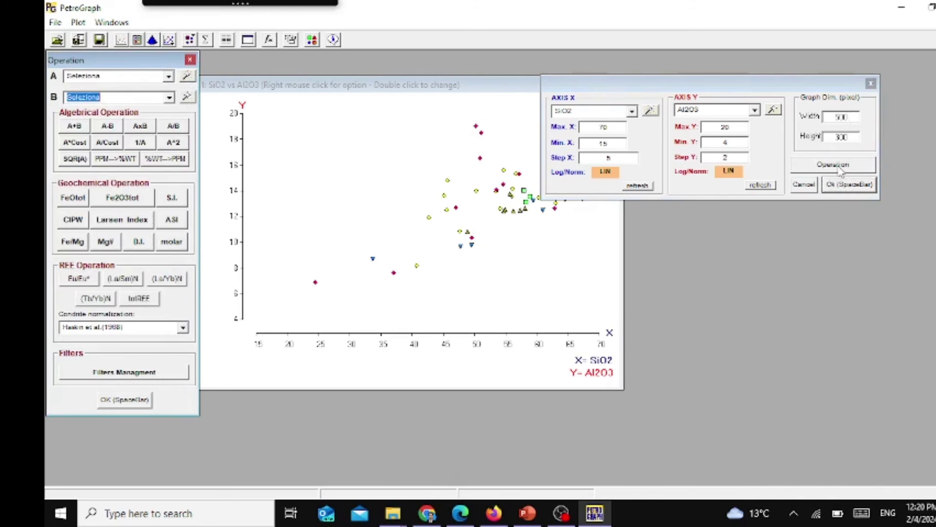
left_click_drag(121, 62, 292, 93)
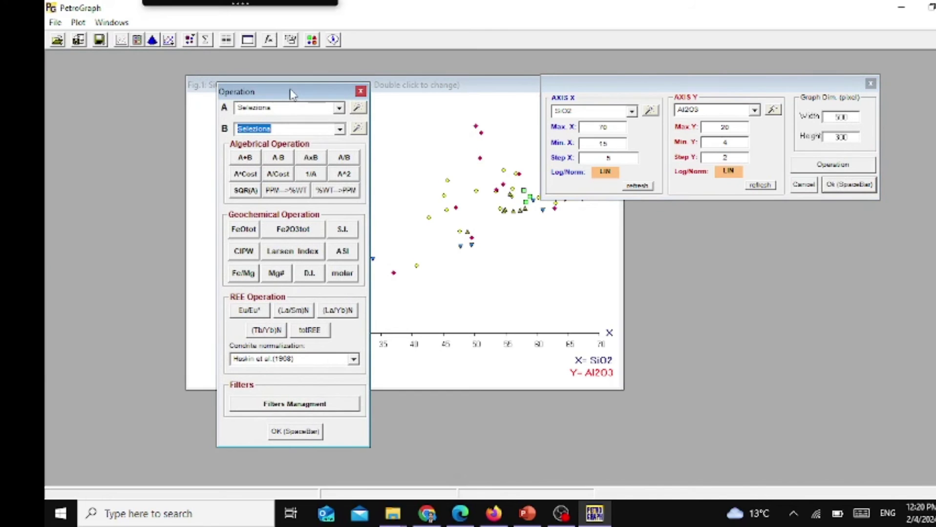
left_click_drag(303, 96, 178, 135)
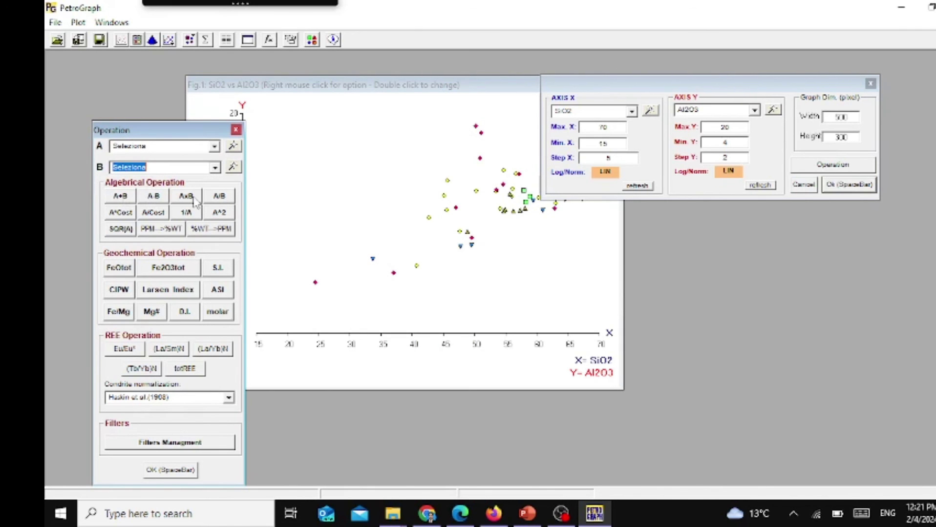
left_click_drag(165, 135, 153, 70)
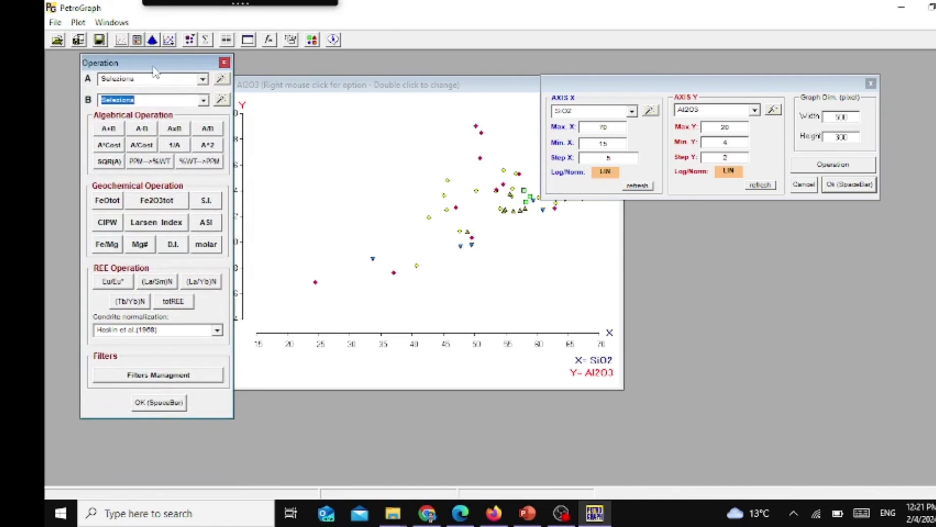
left_click(224, 62)
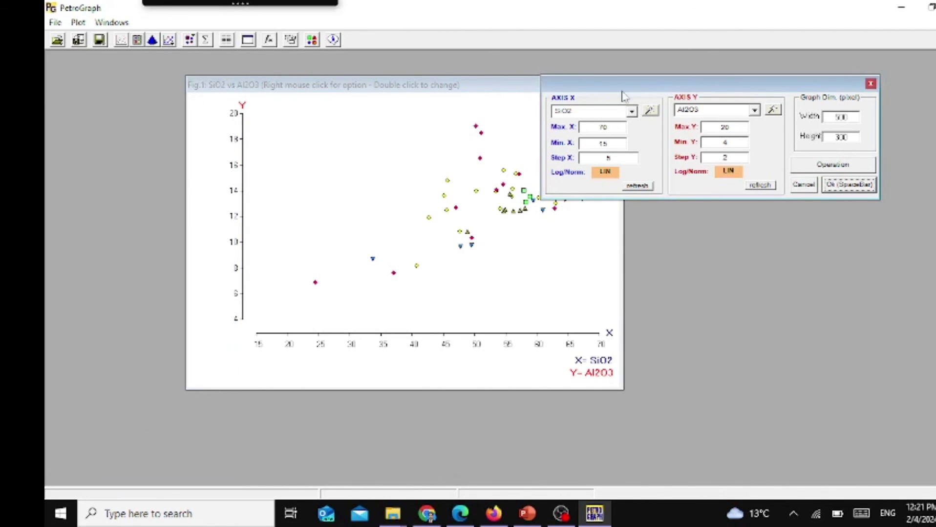
left_click_drag(610, 83, 671, 106)
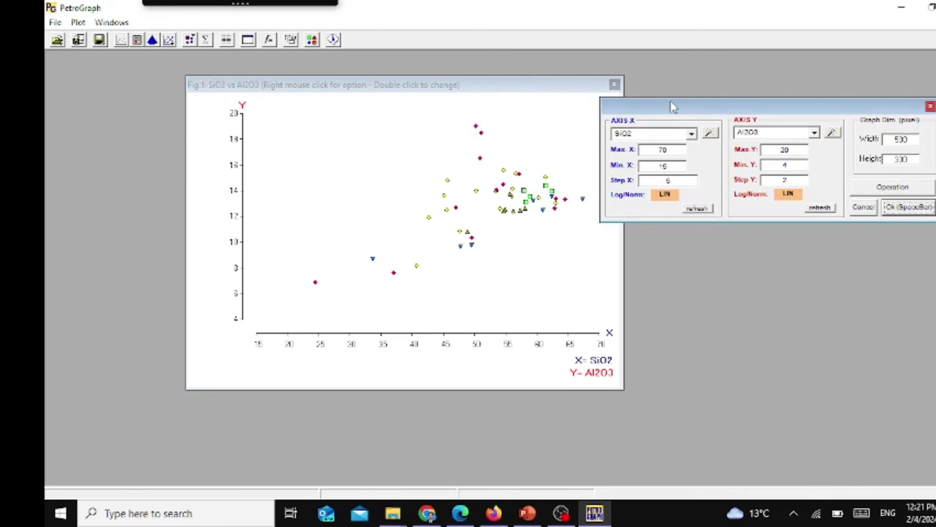